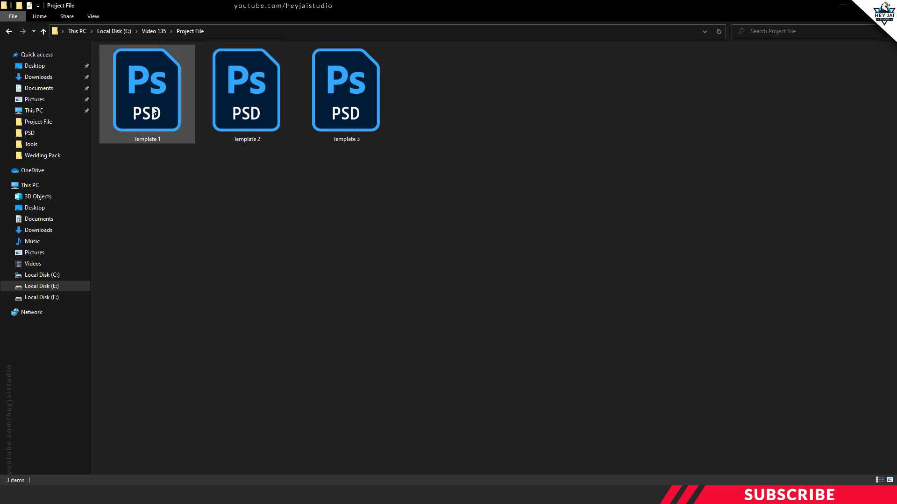
Step: Open the Template 1 PSD, expand the Right group and select its Image 1 placeholder layer
{"action": "double_click", "coordinate": [157, 103]}
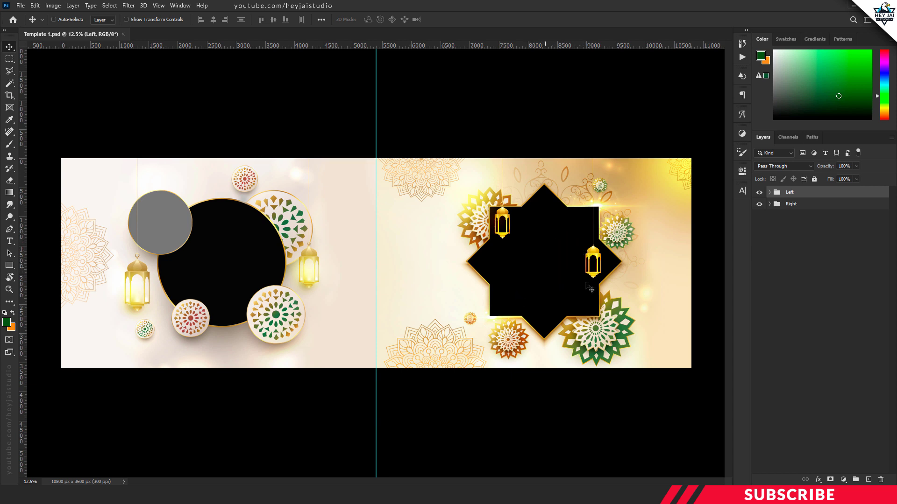
{"action": "left_click", "coordinate": [769, 205]}
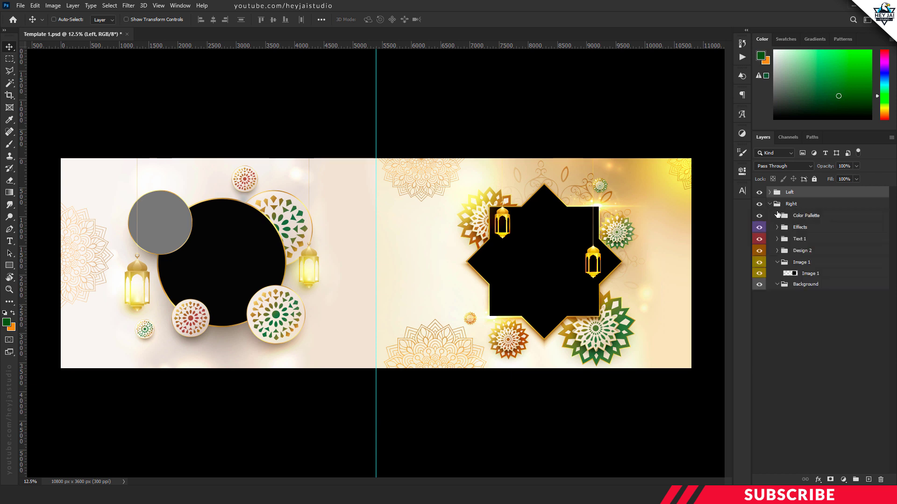
{"action": "left_click", "coordinate": [804, 276]}
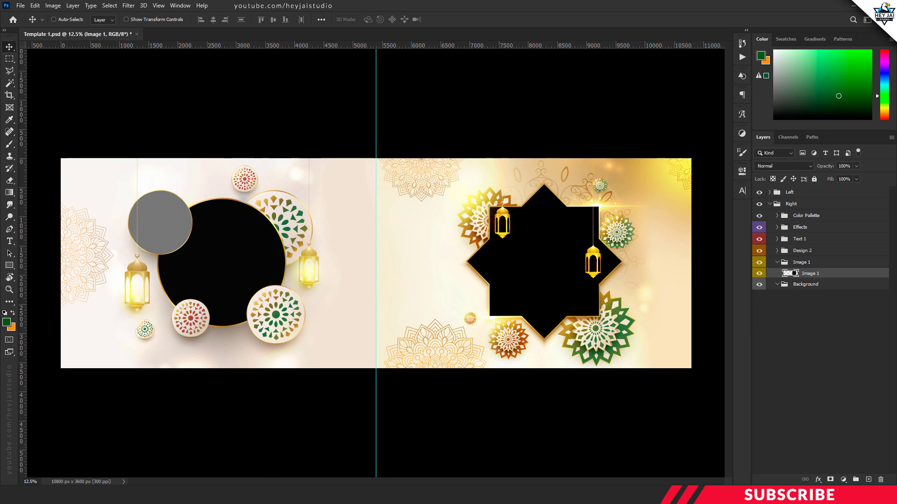
Step: Switch to Your Images Folder and open photo 1 in Adobe Photoshop 2020
{"action": "key", "text": "alt+Tab"}
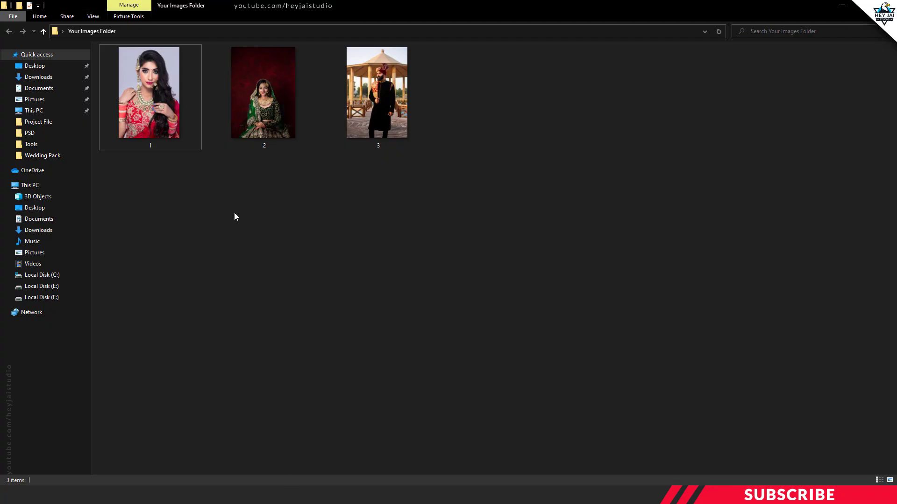
{"action": "mouse_move", "coordinate": [182, 142]}
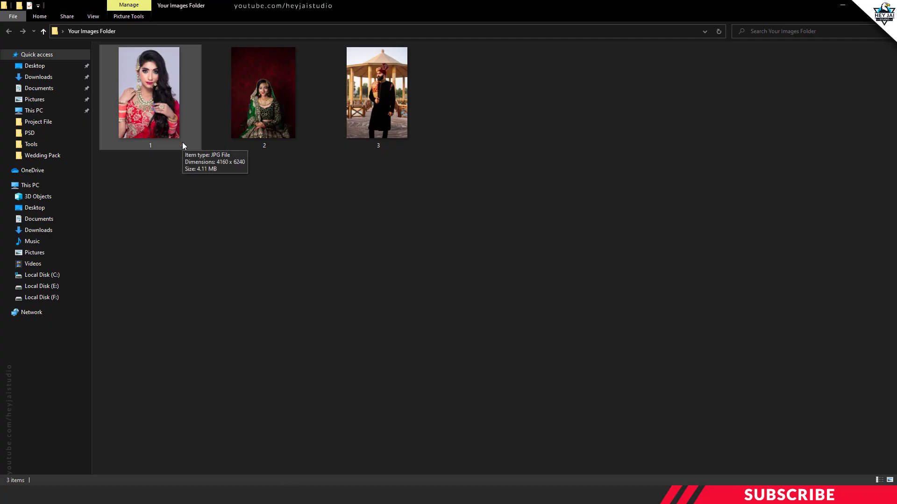
{"action": "left_click", "coordinate": [155, 123]}
{"action": "right_click", "coordinate": [155, 123]}
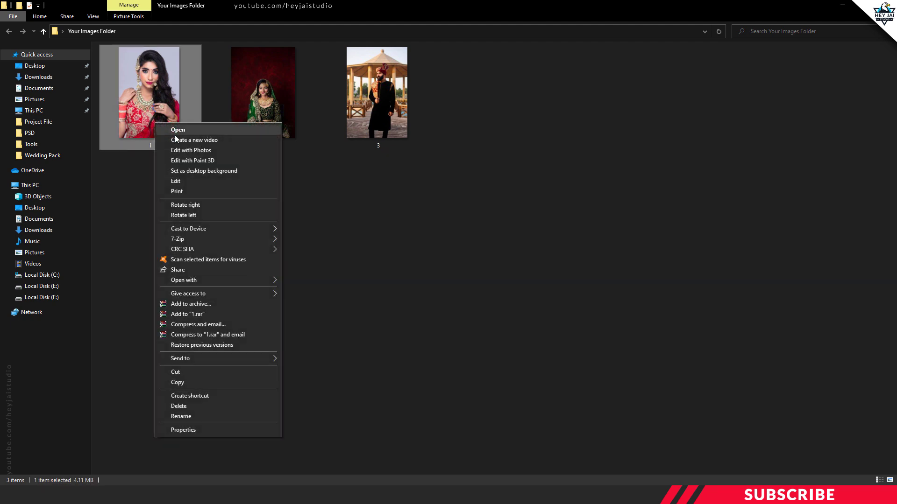
{"action": "mouse_move", "coordinate": [189, 282]}
{"action": "left_click", "coordinate": [291, 282]}
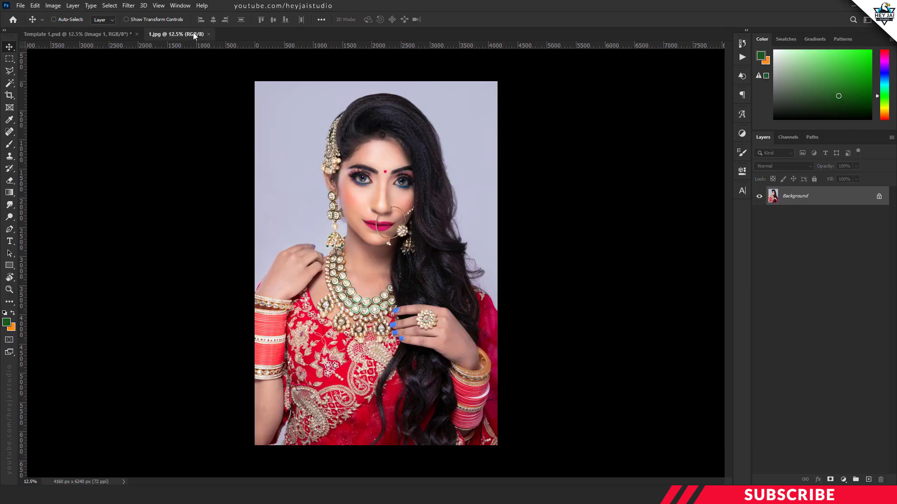
Step: Copy photo 1 into Template 1 over the star-shaped frame and close the photo's document
{"action": "left_click_drag", "start_coordinate": [193, 38], "coordinate": [196, 59]}
{"action": "left_click_drag", "start_coordinate": [228, 112], "coordinate": [536, 248]}
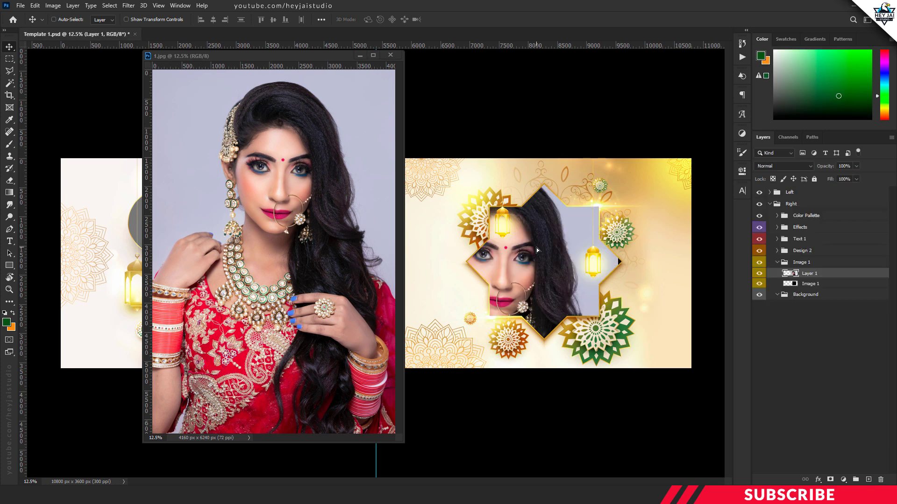
{"action": "left_click", "coordinate": [391, 55]}
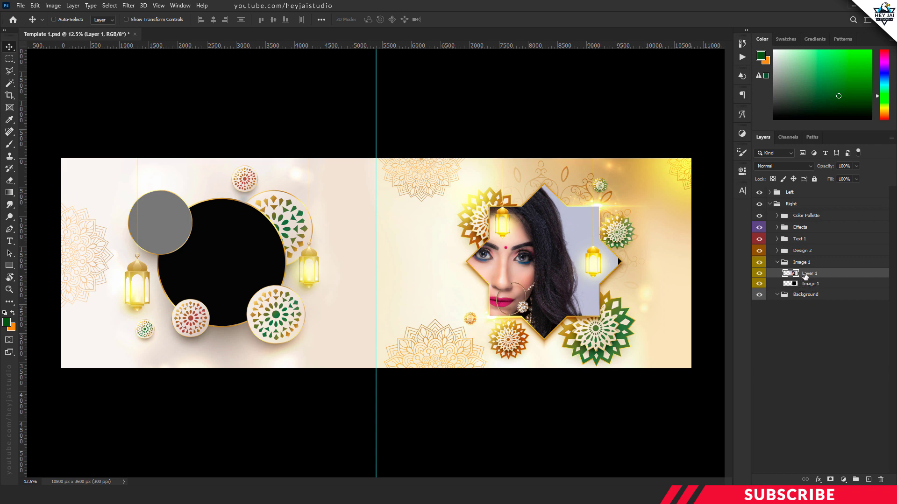
Step: Clip the portrait layer to the Right group's Image 1 shape and shift the portrait within the star frame
{"action": "right_click", "coordinate": [815, 275]}
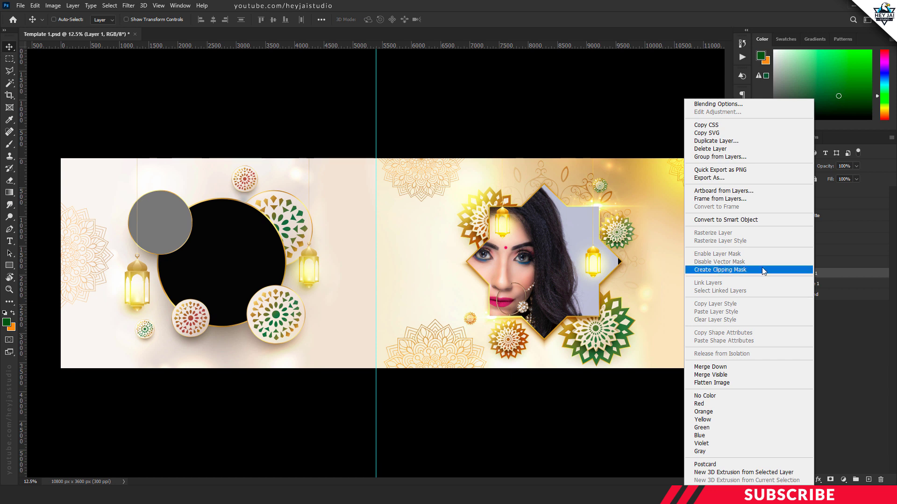
{"action": "left_click", "coordinate": [742, 271]}
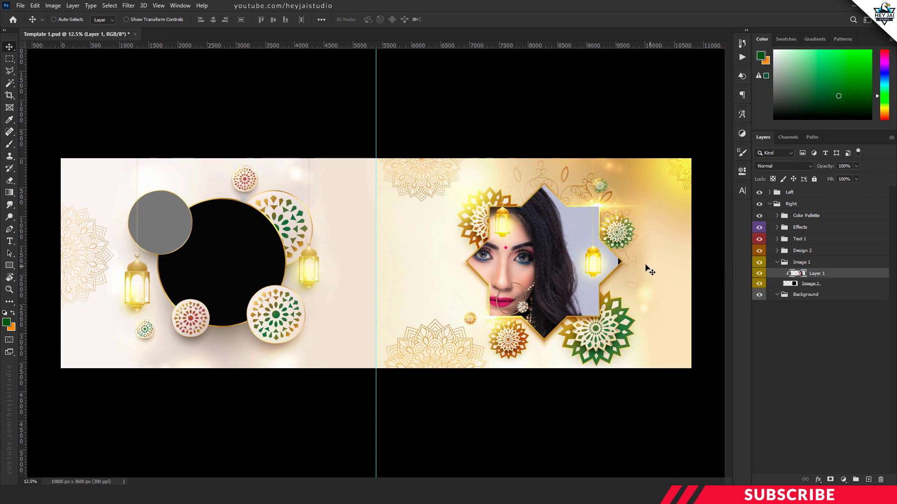
{"action": "left_click_drag", "start_coordinate": [563, 266], "coordinate": [587, 270]}
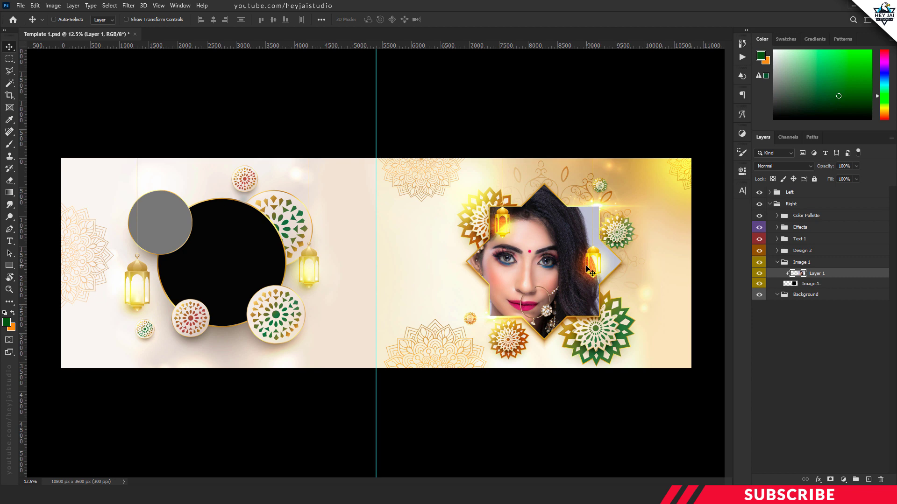
Step: Scale the portrait down to about 66% with Free Transform and center it in the star frame
{"action": "key", "text": "ctrl+t"}
{"action": "key", "text": "ctrl+minus"}
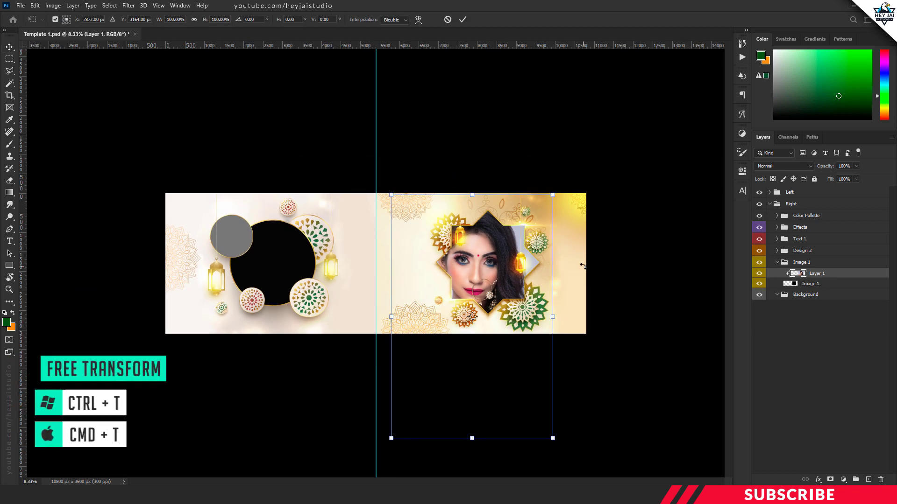
{"action": "left_click_drag", "start_coordinate": [552, 439], "coordinate": [560, 374]}
{"action": "left_click_drag", "start_coordinate": [540, 330], "coordinate": [519, 337]}
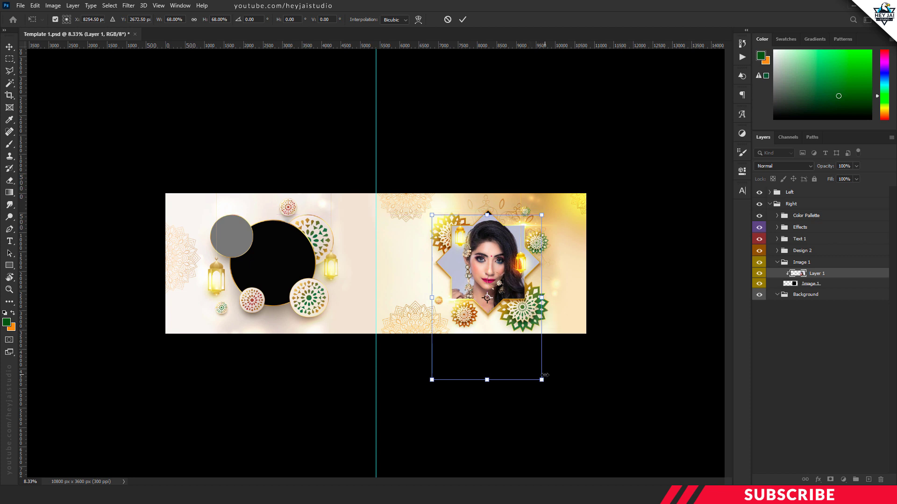
{"action": "left_click_drag", "start_coordinate": [541, 377], "coordinate": [539, 374]}
{"action": "key", "text": "ctrl+plus"}
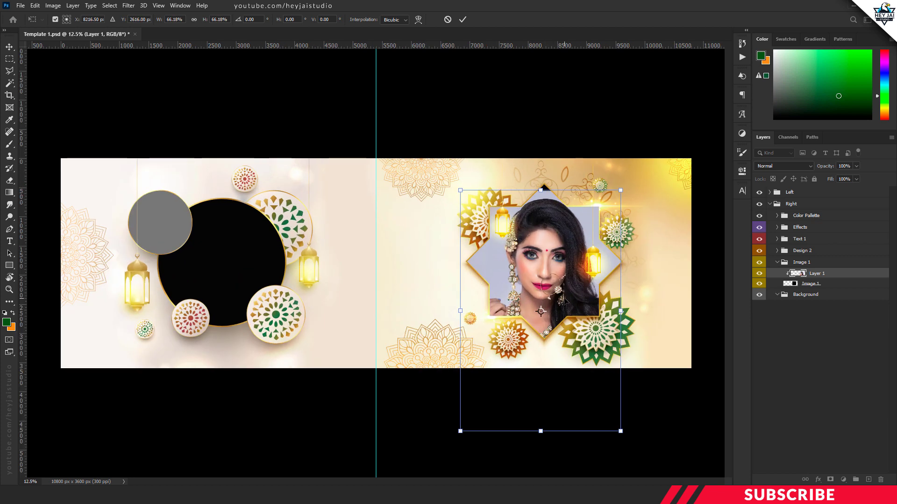
{"action": "left_click_drag", "start_coordinate": [564, 301], "coordinate": [564, 297]}
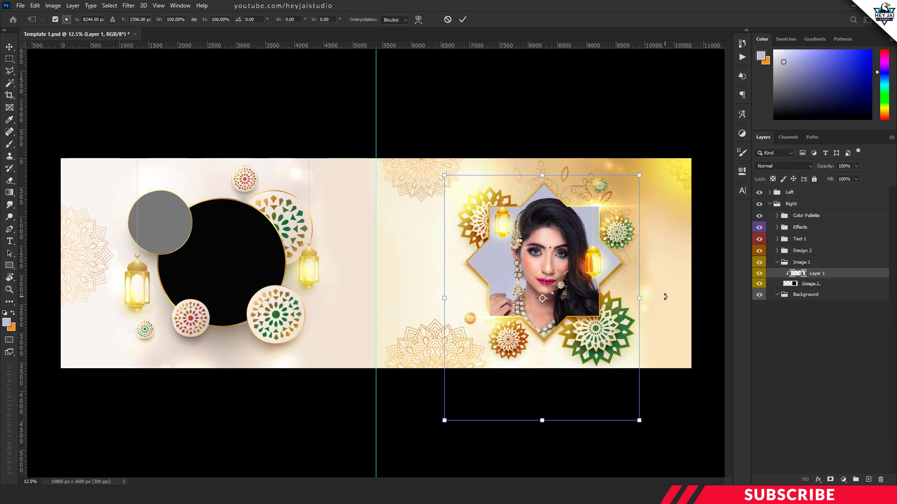
{"action": "key", "text": "Return"}
{"action": "key", "text": "v"}
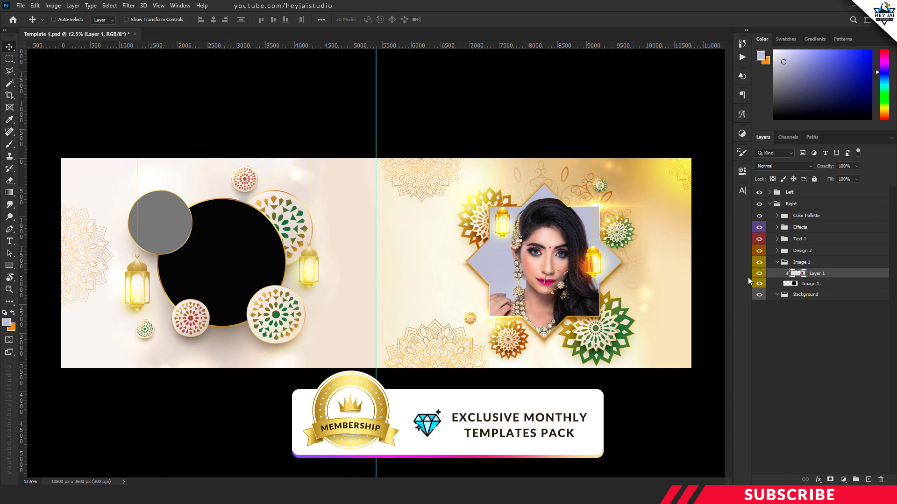
Step: Collapse the Right group, expand the Left group and its Image 1 group, and select the Image 1 placeholder layer
{"action": "left_click", "coordinate": [777, 263]}
{"action": "left_click", "coordinate": [769, 205]}
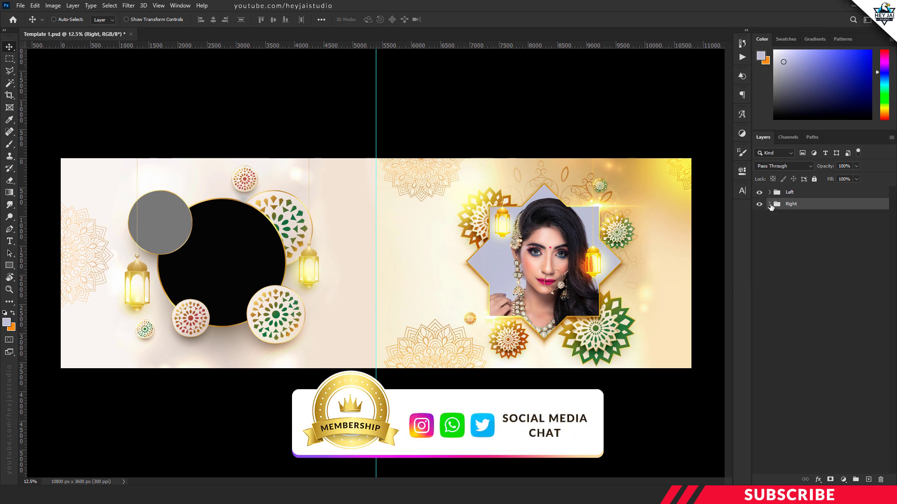
{"action": "left_click", "coordinate": [769, 192]}
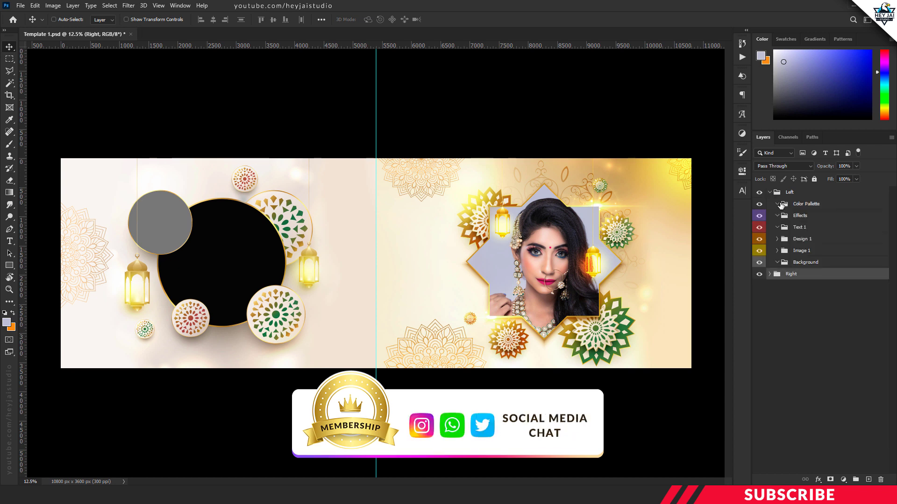
{"action": "left_click", "coordinate": [777, 251]}
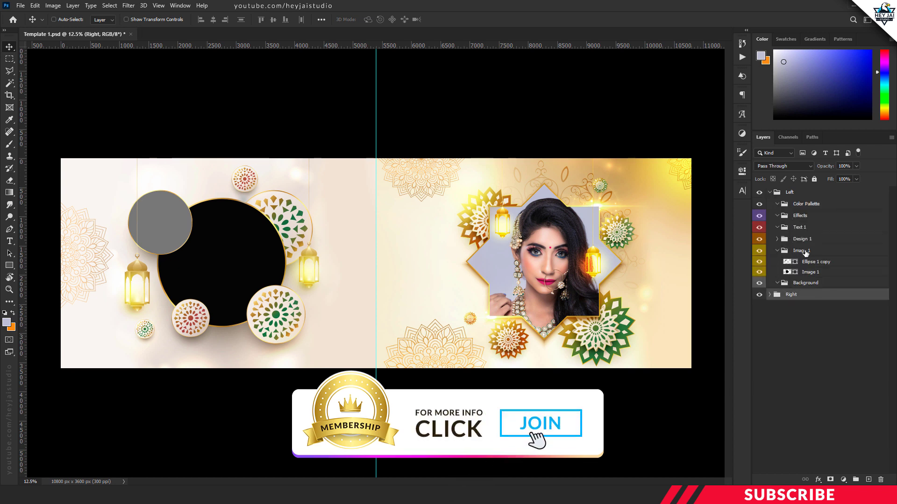
{"action": "left_click", "coordinate": [817, 273]}
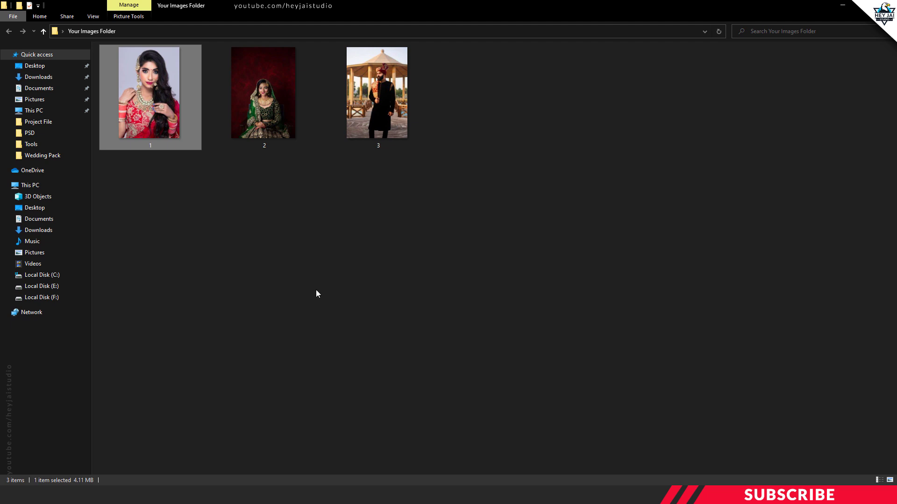
Step: Open photo 2 from Your Images Folder in Adobe Photoshop 2020
{"action": "left_click", "coordinate": [315, 290]}
{"action": "right_click", "coordinate": [290, 118]}
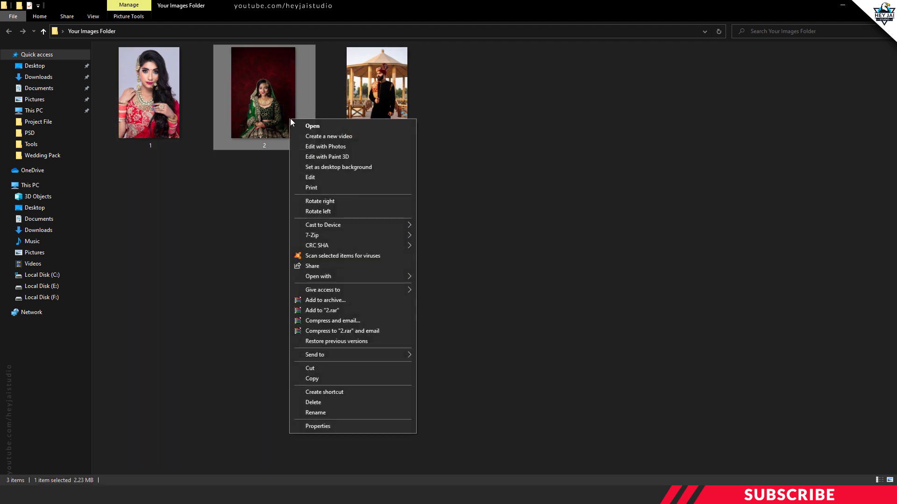
{"action": "mouse_move", "coordinate": [321, 279]}
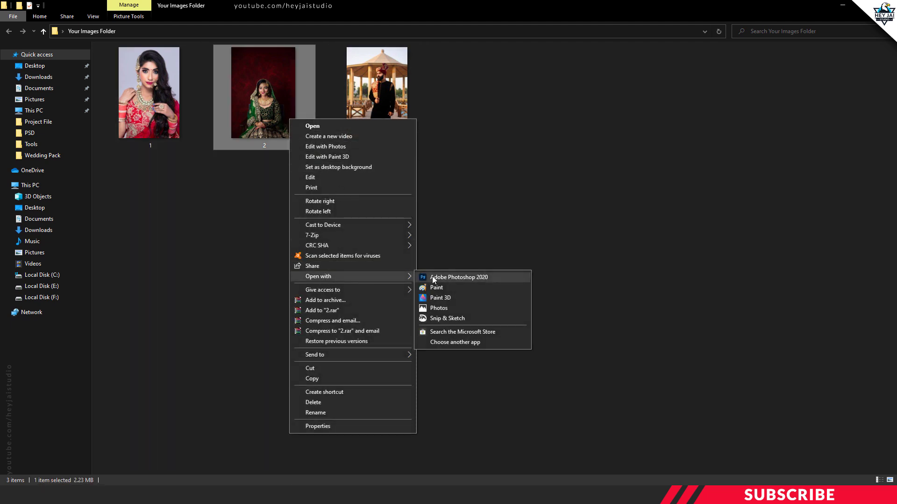
{"action": "left_click", "coordinate": [432, 276]}
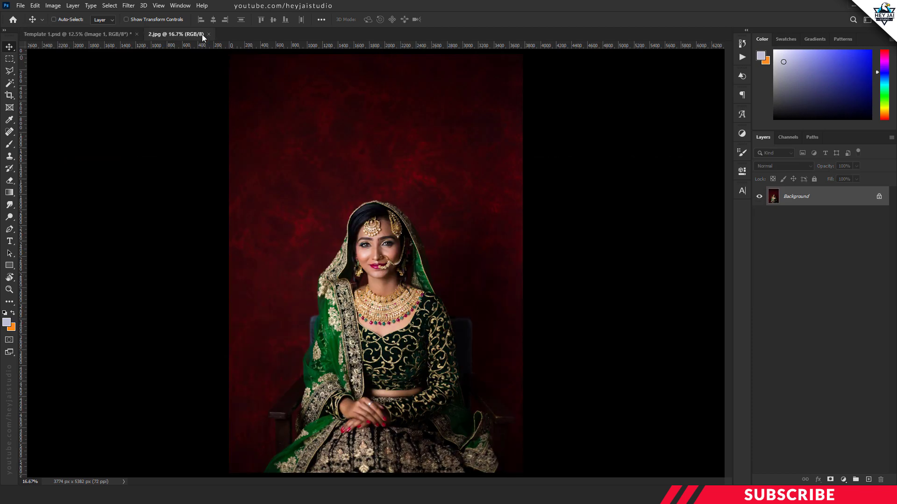
Step: Copy photo 2 into Template 1, close its document and move the photo over the large circular frame
{"action": "left_click_drag", "start_coordinate": [193, 35], "coordinate": [199, 65]}
{"action": "left_click_drag", "start_coordinate": [300, 159], "coordinate": [515, 230]}
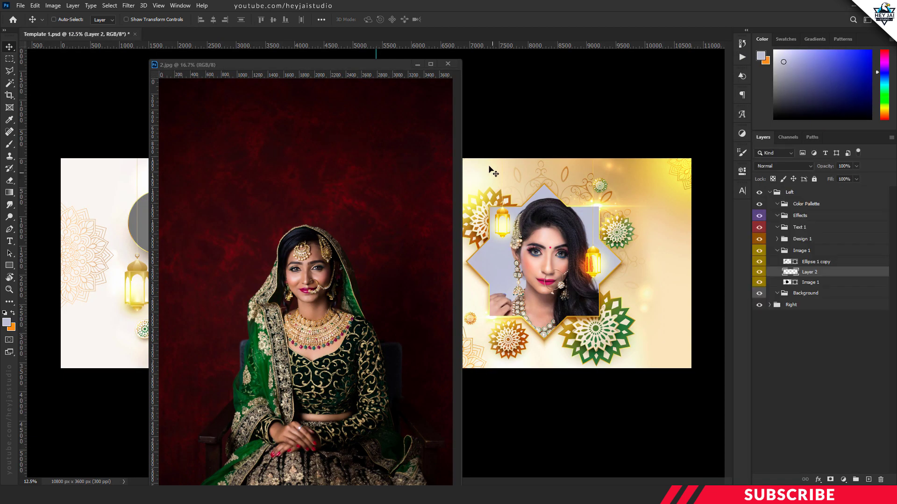
{"action": "left_click", "coordinate": [448, 63]}
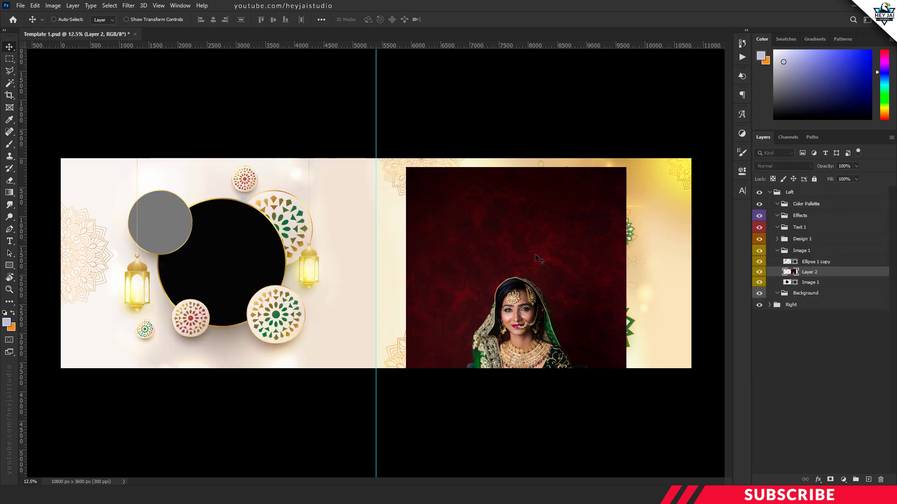
{"action": "left_click_drag", "start_coordinate": [547, 304], "coordinate": [294, 239]}
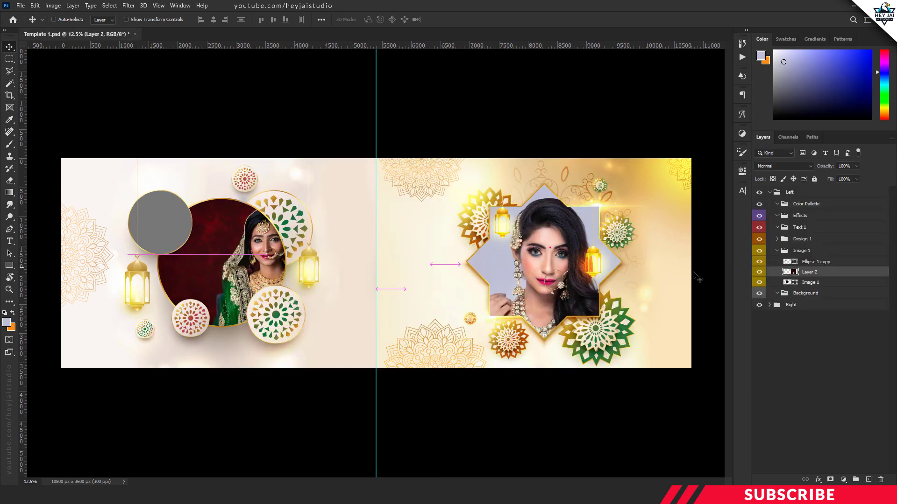
Step: Clip the photo 2 layer to the Left group's Image 1 shape and center the bride in the large circle
{"action": "right_click", "coordinate": [816, 275]}
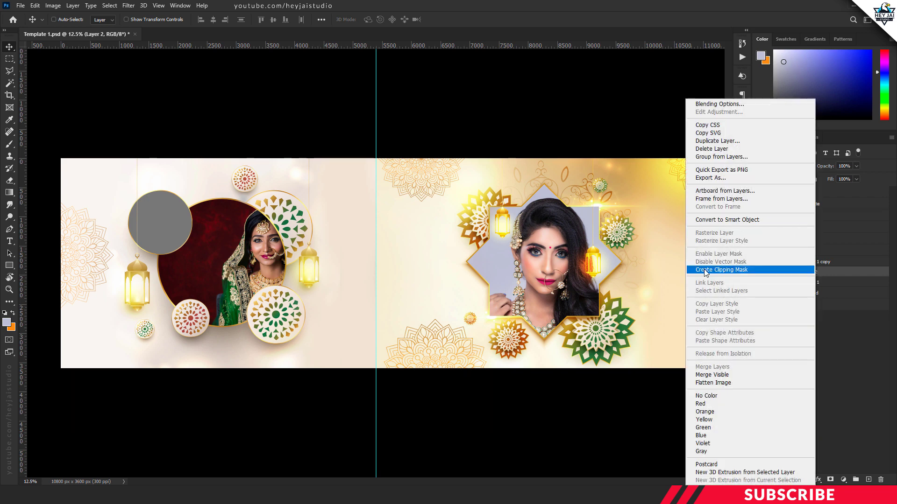
{"action": "left_click", "coordinate": [735, 270]}
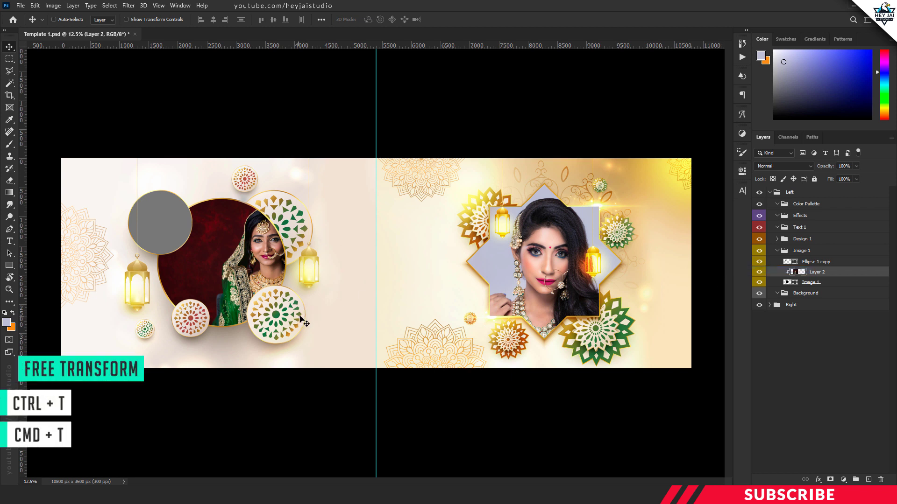
{"action": "key", "text": "ctrl+t"}
{"action": "left_click_drag", "start_coordinate": [321, 261], "coordinate": [277, 269]}
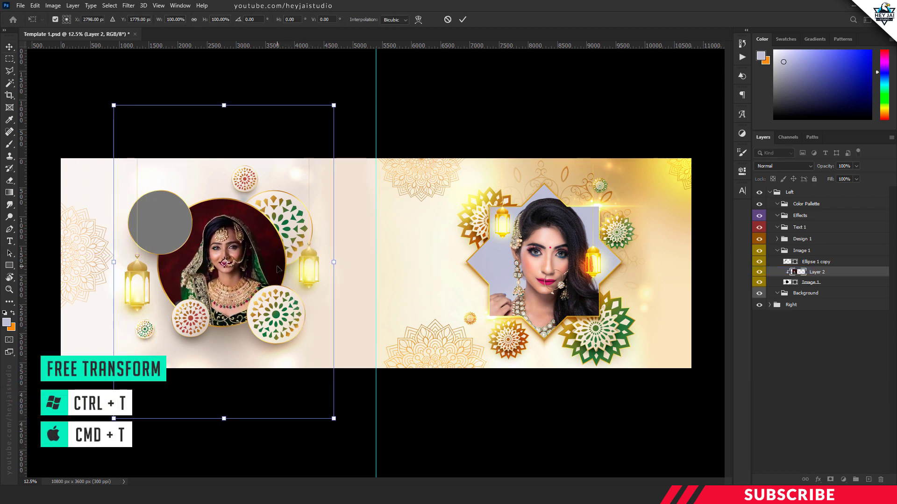
{"action": "key", "text": "Return"}
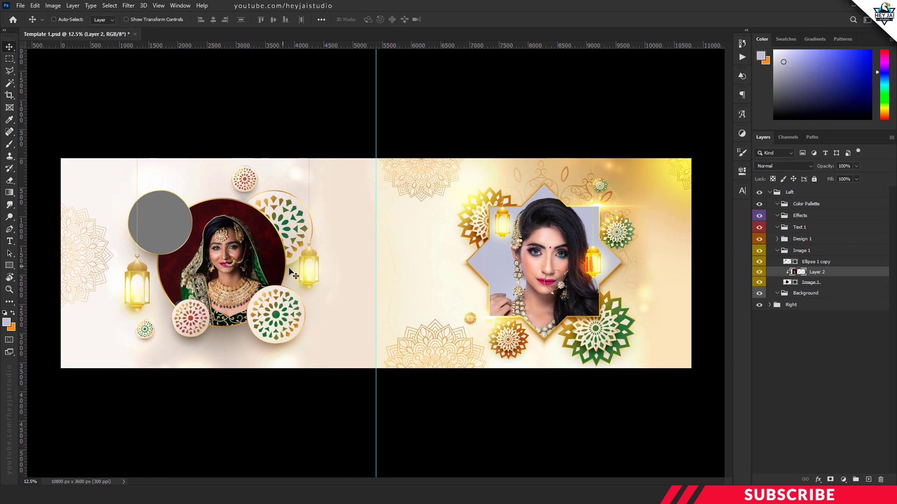
Step: Open photo 3 from Your Images Folder in Photoshop
{"action": "mouse_move", "coordinate": [271, 495]}
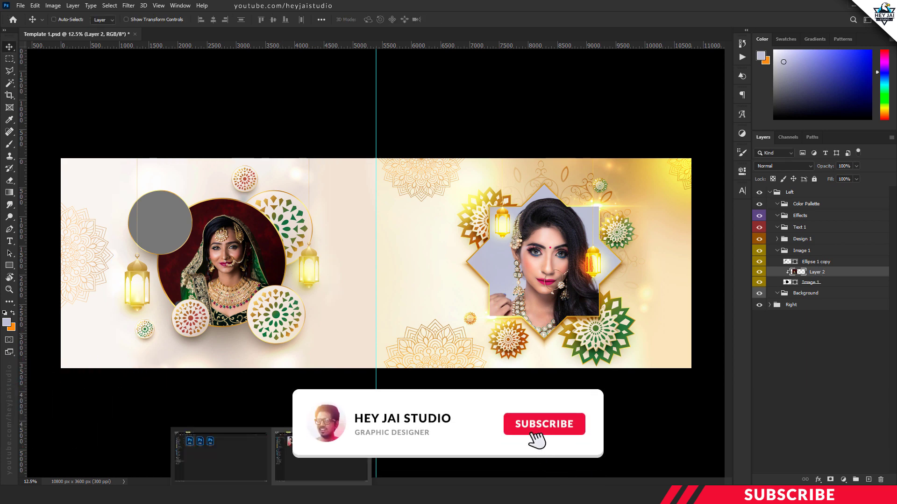
{"action": "left_click", "coordinate": [322, 452]}
{"action": "key", "text": "alt+Tab"}
{"action": "key", "text": "alt+Tab"}
{"action": "left_click_drag", "start_coordinate": [358, 131], "coordinate": [526, 281]}
{"action": "key", "text": "alt+Tab"}
Step: Copy photo 3 into Template 1 and close the photo's document
{"action": "left_click_drag", "start_coordinate": [173, 34], "coordinate": [174, 50]}
{"action": "left_click_drag", "start_coordinate": [322, 176], "coordinate": [409, 215]}
{"action": "left_click", "coordinate": [367, 50]}
Step: Place the photo 3 layer above Ellipse 1 copy, clip it to that shape and move the photo toward the small circle
{"action": "left_click_drag", "start_coordinate": [821, 272], "coordinate": [820, 257]}
{"action": "key", "text": "ctrl+alt+g"}
{"action": "left_click_drag", "start_coordinate": [442, 338], "coordinate": [287, 337]}
Step: Scale down and position the groom's photo in the small circular frame, and collapse the Image 1 and Left groups
{"action": "key", "text": "ctrl+t"}
{"action": "left_click_drag", "start_coordinate": [300, 430], "coordinate": [193, 271]}
{"action": "left_click_drag", "start_coordinate": [162, 226], "coordinate": [178, 287]}
{"action": "left_click_drag", "start_coordinate": [208, 331], "coordinate": [258, 407]}
{"action": "left_click_drag", "start_coordinate": [201, 299], "coordinate": [168, 285]}
{"action": "key", "text": "Return"}
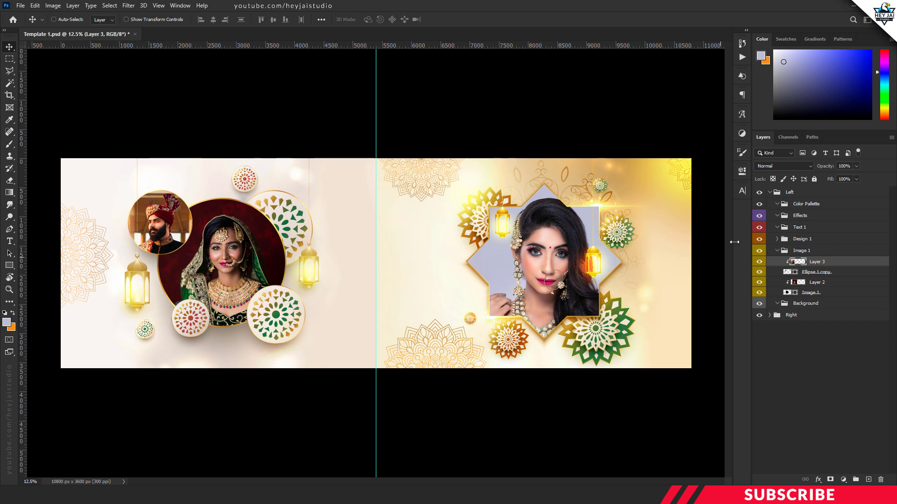
{"action": "left_click", "coordinate": [777, 251]}
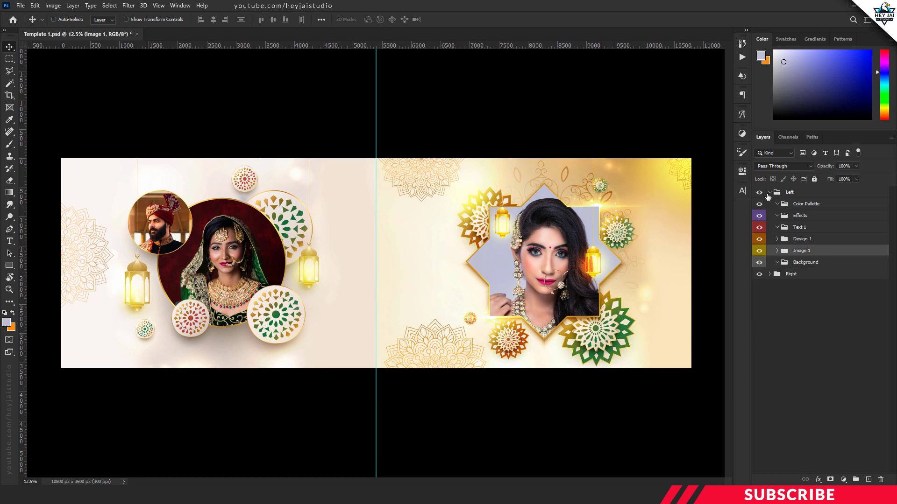
{"action": "left_click", "coordinate": [770, 192]}
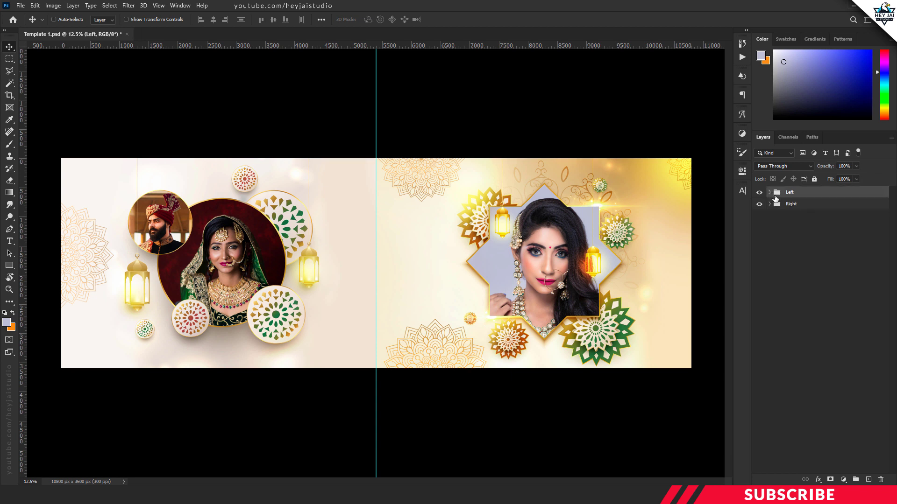
Step: Add a new empty layer above the Left group and set its blend mode to Color Dodge
{"action": "left_click", "coordinate": [868, 480]}
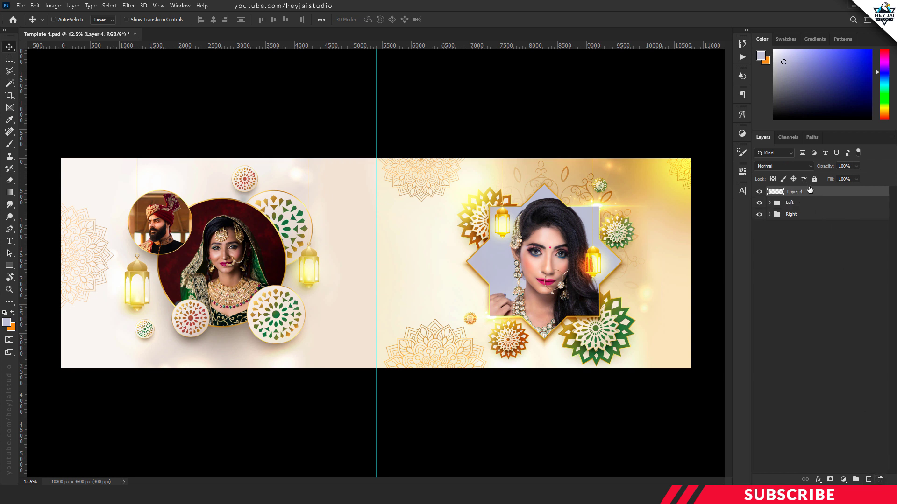
{"action": "left_click", "coordinate": [801, 167]}
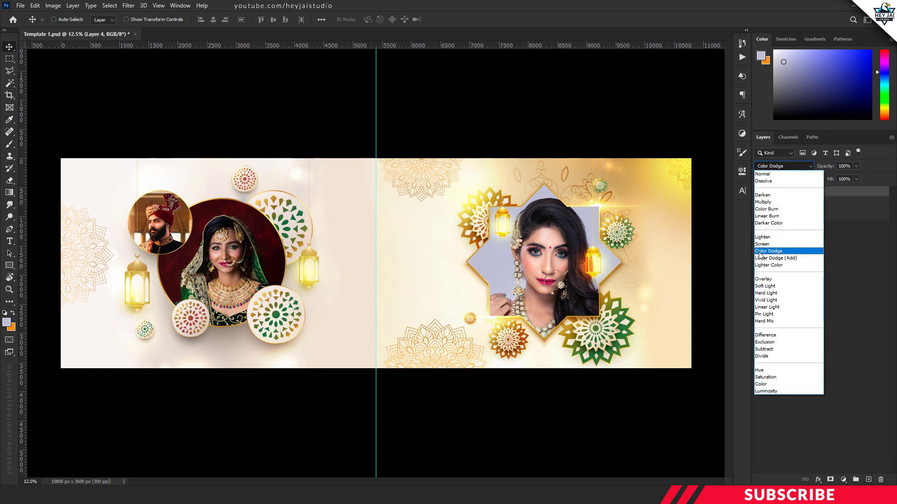
{"action": "left_click", "coordinate": [781, 253]}
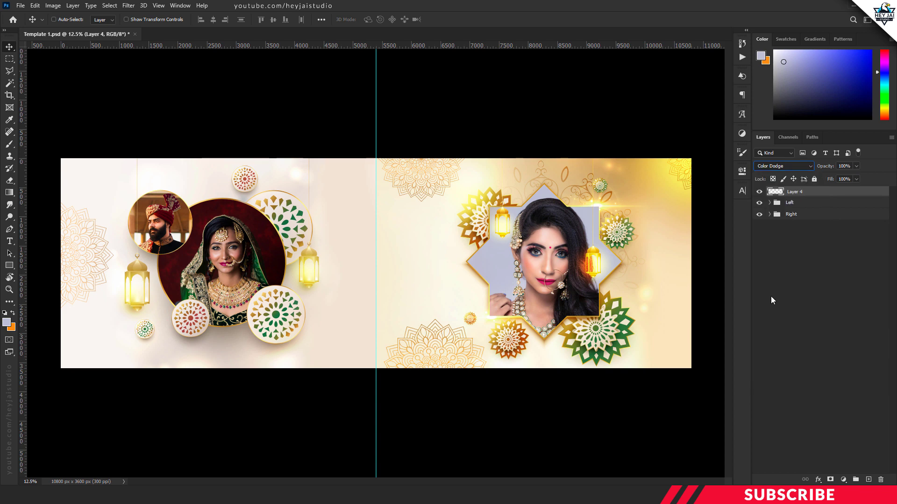
Step: Sample green from the large round ornament and darken it to set the foreground color to 174915
{"action": "left_click", "coordinate": [7, 324]}
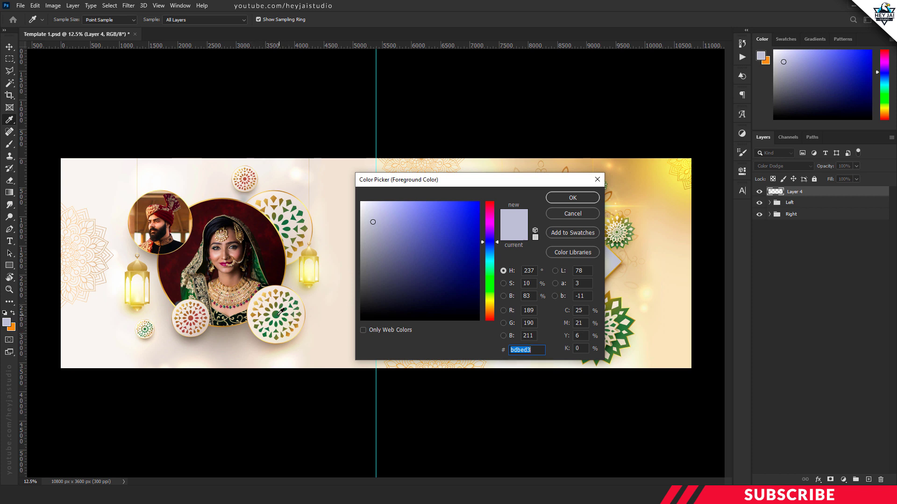
{"action": "left_click", "coordinate": [280, 314]}
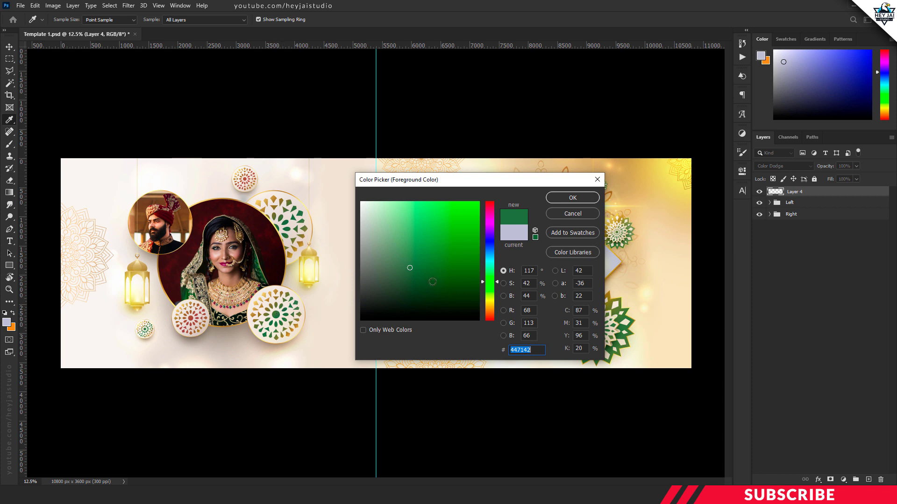
{"action": "left_click_drag", "start_coordinate": [411, 269], "coordinate": [446, 287]}
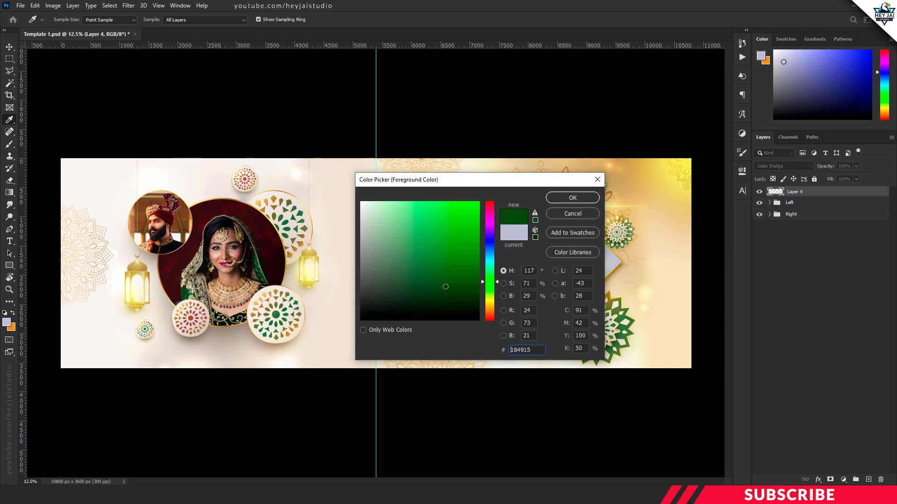
{"action": "left_click", "coordinate": [553, 201]}
{"action": "key", "text": "v"}
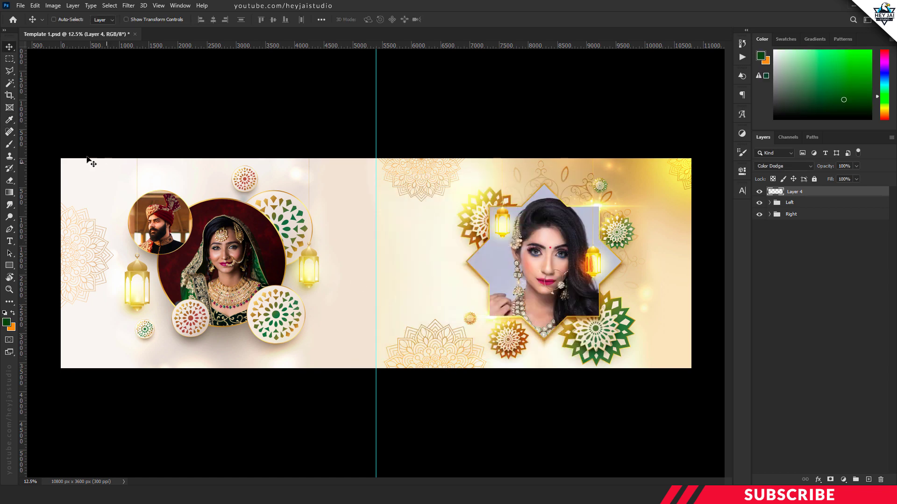
Step: Choose the Brush tool with a soft round pressure opacity tip and enlarge it to 1100 px
{"action": "left_click", "coordinate": [13, 143]}
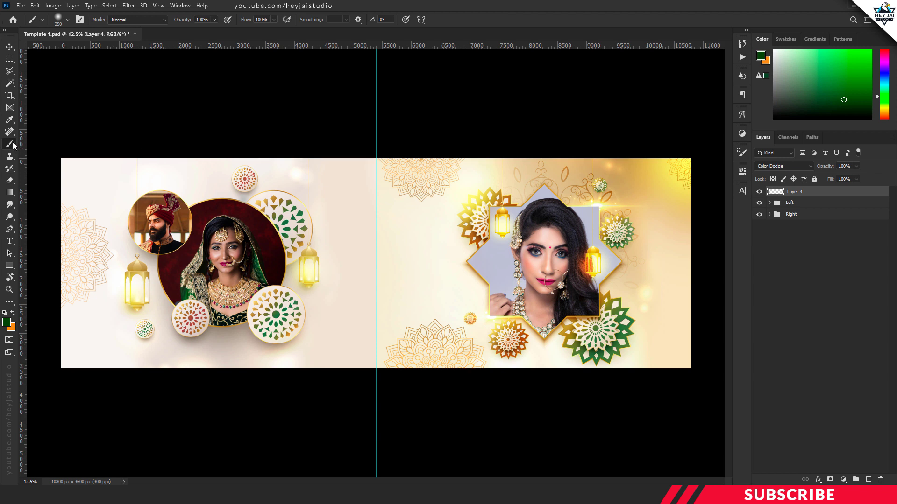
{"action": "left_click", "coordinate": [68, 20]}
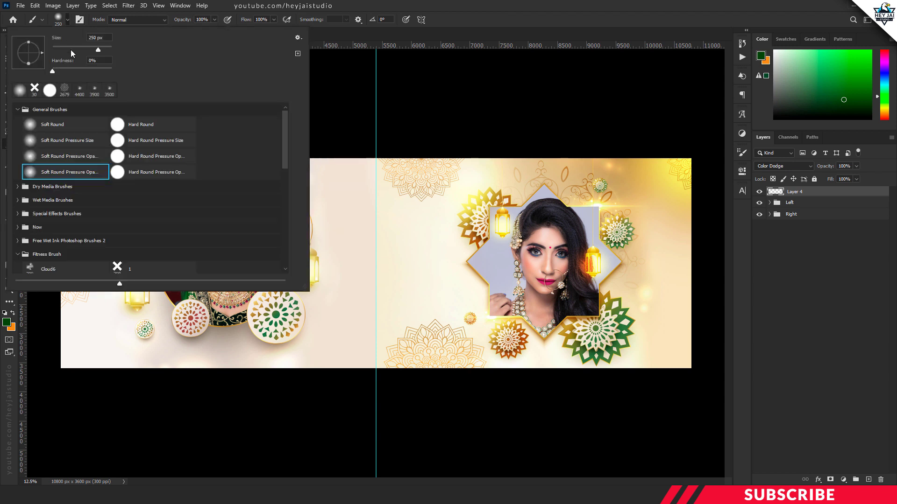
{"action": "left_click", "coordinate": [62, 174]}
{"action": "left_click", "coordinate": [459, 23]}
{"action": "key", "text": "bracketright"}
{"action": "key", "text": "bracketright"}
{"action": "key", "text": "bracketright"}
{"action": "key", "text": "bracketright"}
{"action": "key", "text": "bracketright"}
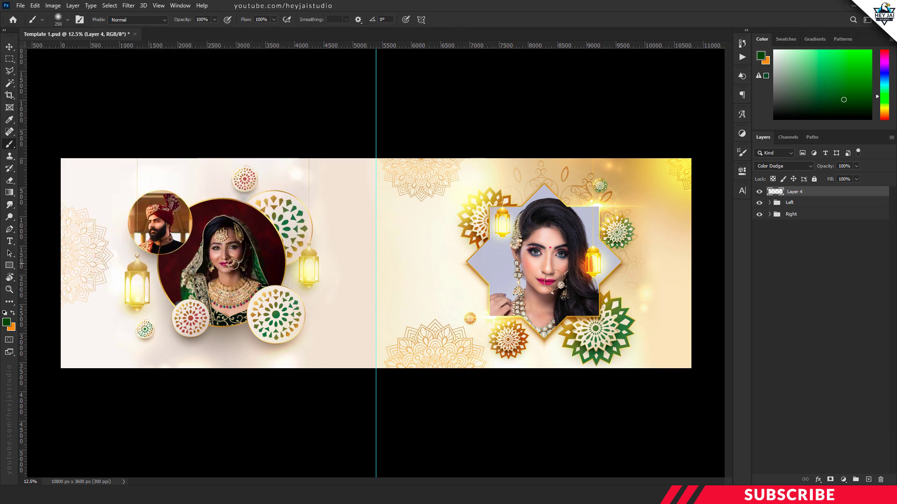
{"action": "key", "text": "bracketright"}
{"action": "key", "text": "bracketright"}
{"action": "key", "text": "bracketright"}
{"action": "key", "text": "bracketright"}
Step: Paint a green glow on the large round ornament beside the bride and compare with the layer hidden and shown
{"action": "left_click", "coordinate": [276, 315]}
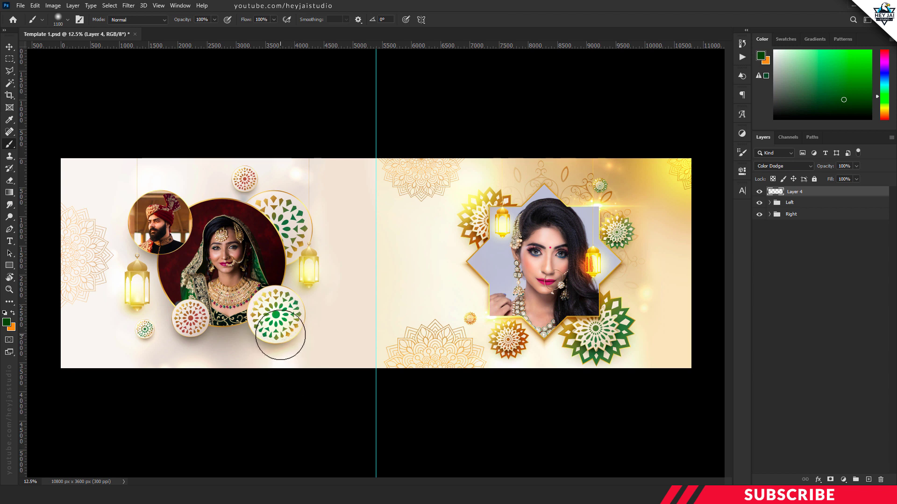
{"action": "left_click", "coordinate": [760, 192]}
{"action": "left_click", "coordinate": [759, 192]}
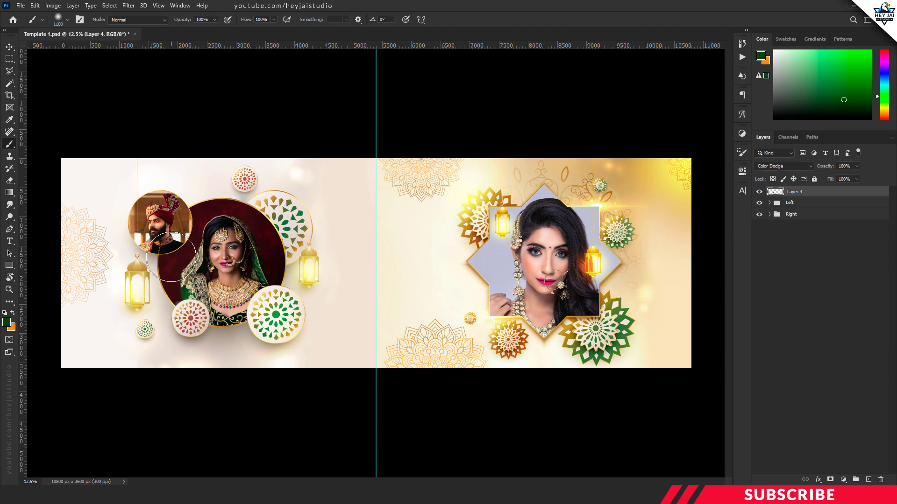
Step: Set the foreground color to dark red 650208 sampled from the bride's backdrop and brush a glow across the large circular photo
{"action": "left_click", "coordinate": [6, 323]}
{"action": "left_click", "coordinate": [267, 275]}
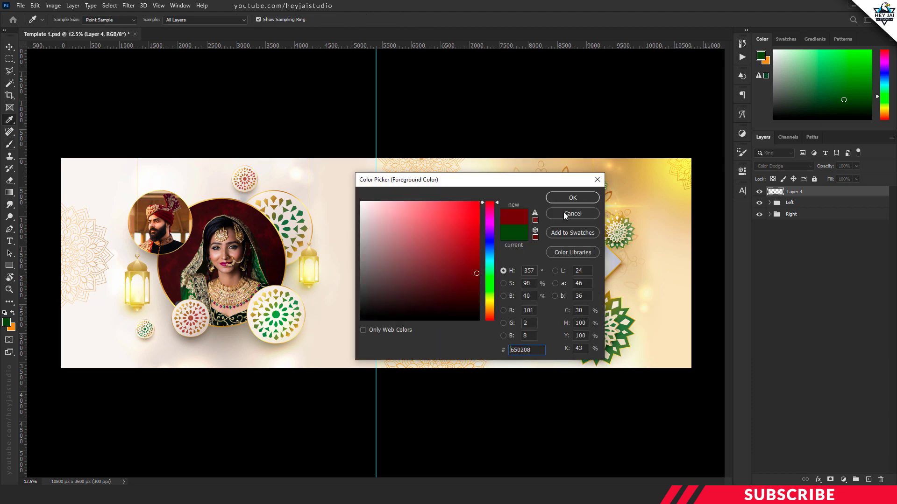
{"action": "left_click", "coordinate": [572, 200]}
{"action": "mouse_move", "coordinate": [277, 261]}
{"action": "left_mouse_down"}
{"action": "mouse_move", "coordinate": [242, 213]}
{"action": "mouse_move", "coordinate": [220, 208]}
{"action": "mouse_move", "coordinate": [159, 282]}
{"action": "mouse_move", "coordinate": [174, 303]}
{"action": "left_mouse_up"}
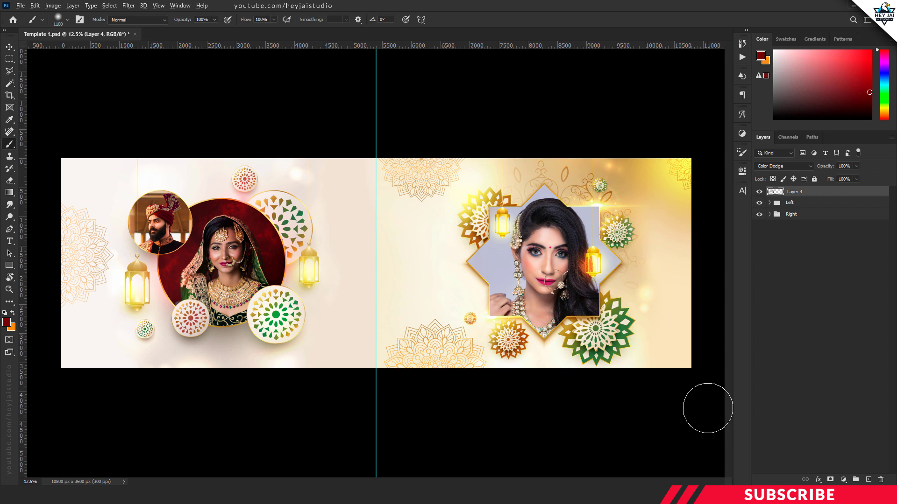
Step: Stamp all visible layers into a new top layer and open it in the Camera Raw Filter
{"action": "key", "text": "ctrl+shift+alt+e"}
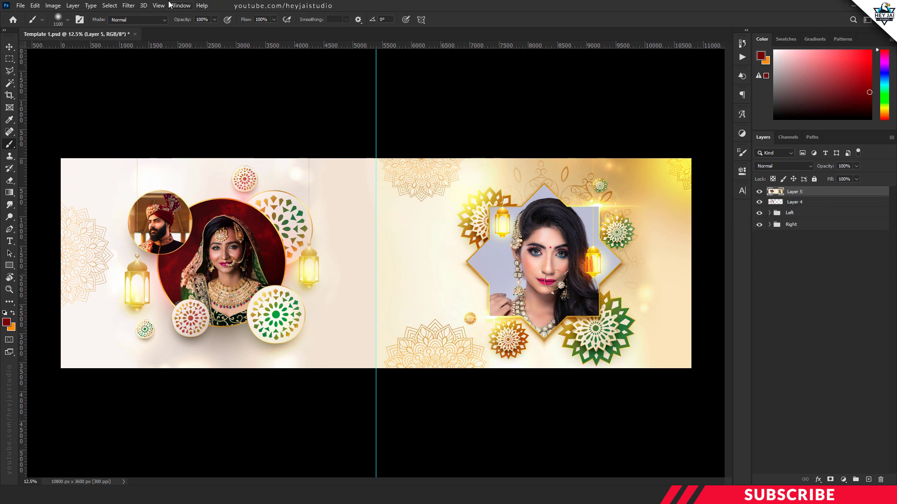
{"action": "left_click", "coordinate": [130, 7]}
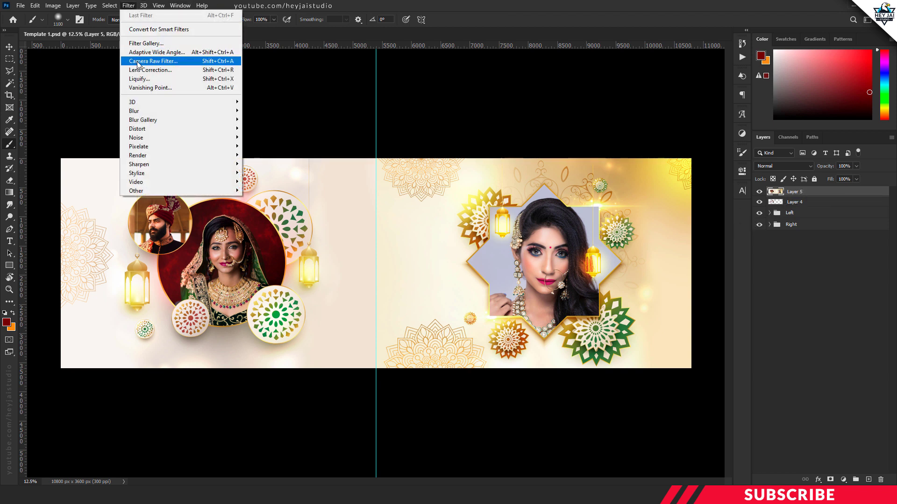
{"action": "left_click", "coordinate": [190, 65]}
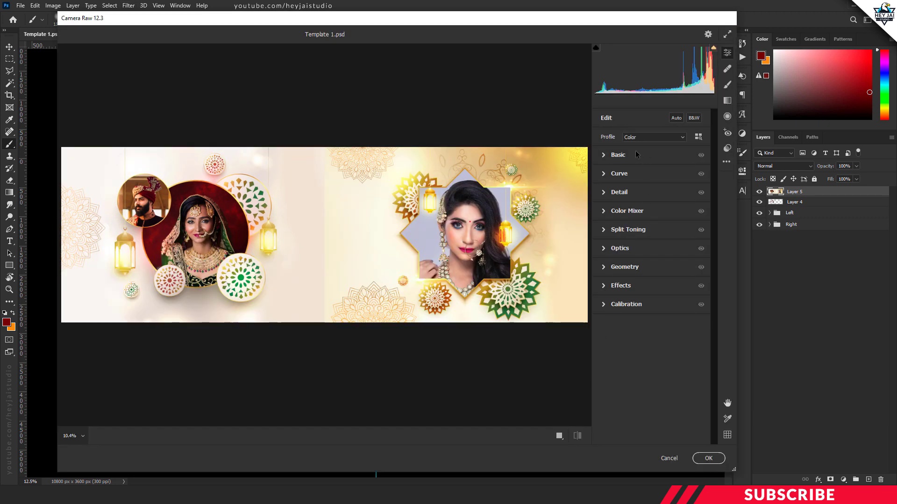
Step: Set the Basic adjustments to Temperature +5, Vibrance +6 and Saturation +6
{"action": "left_click", "coordinate": [606, 157]}
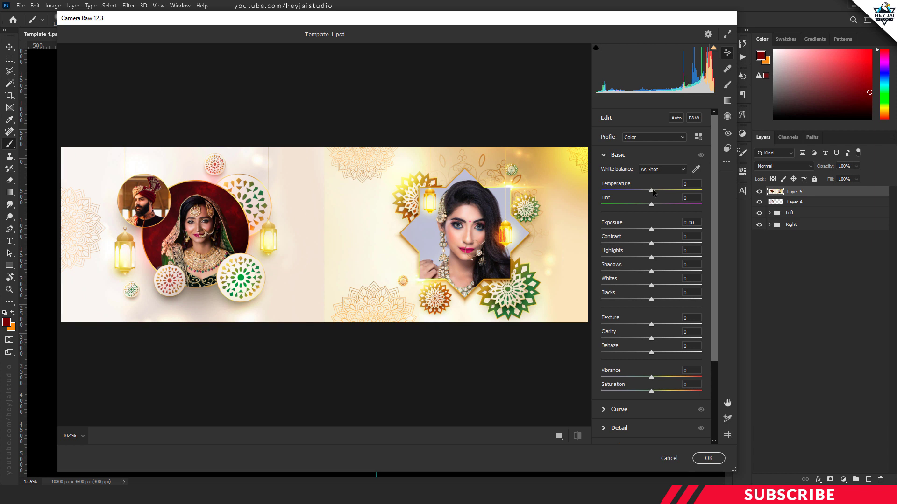
{"action": "left_click_drag", "start_coordinate": [652, 193], "coordinate": [653, 192]}
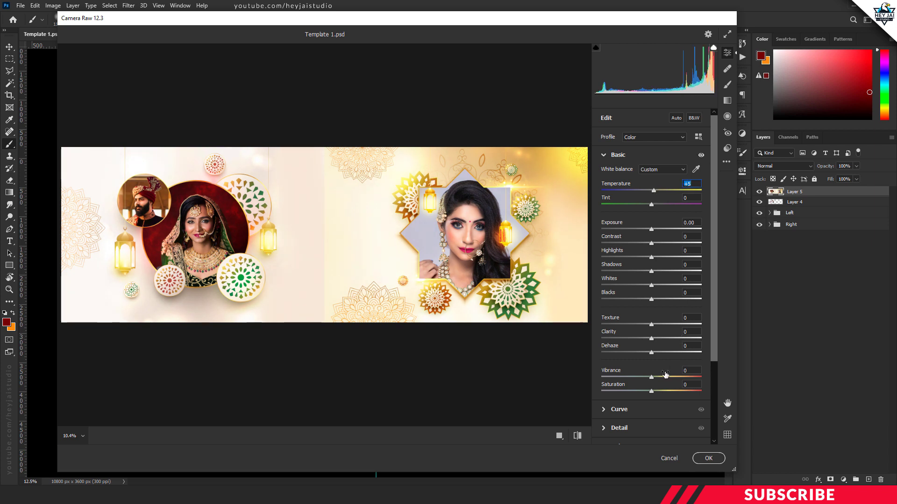
{"action": "left_click_drag", "start_coordinate": [652, 377], "coordinate": [654, 393]}
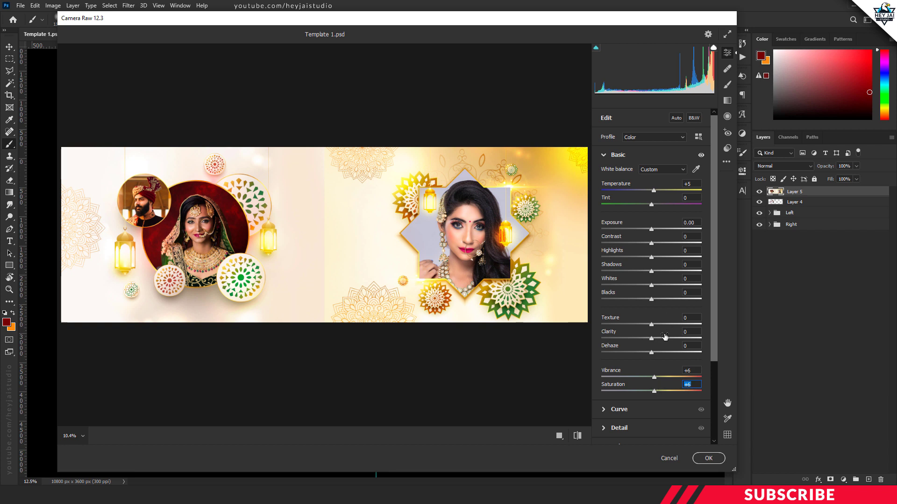
{"action": "left_click", "coordinate": [604, 155]}
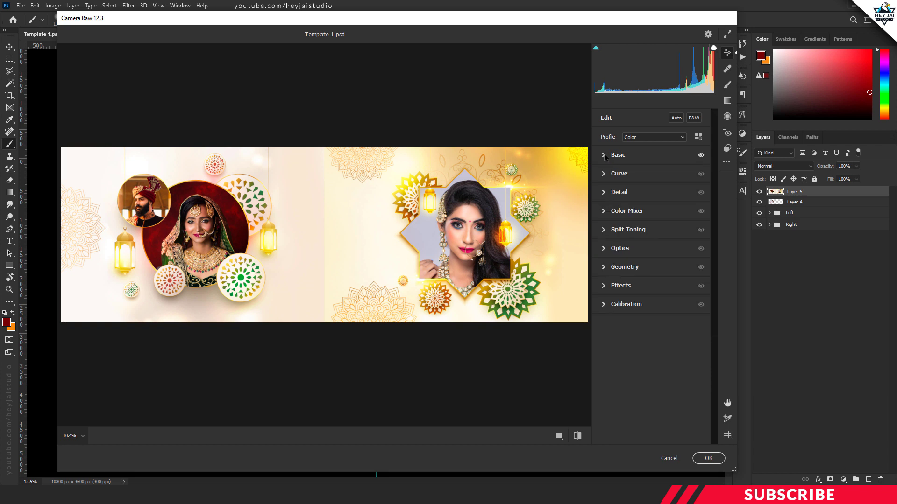
Step: Slightly raise the saturation of the oranges, yellows and greens in the HSL Color Mixer
{"action": "left_click", "coordinate": [604, 211]}
{"action": "left_click", "coordinate": [633, 239]}
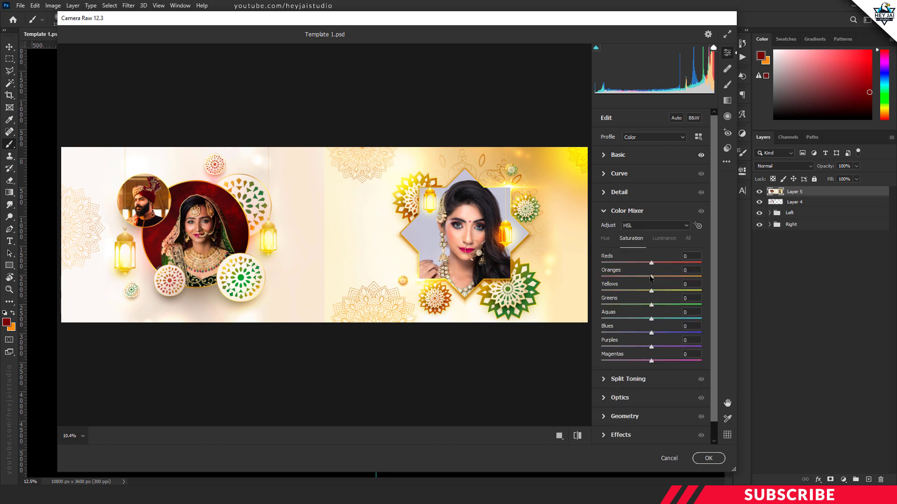
{"action": "left_click_drag", "start_coordinate": [652, 277], "coordinate": [654, 277]}
{"action": "left_click_drag", "start_coordinate": [652, 291], "coordinate": [653, 291]}
{"action": "left_click_drag", "start_coordinate": [652, 305], "coordinate": [656, 306]}
{"action": "left_click_drag", "start_coordinate": [652, 347], "coordinate": [652, 347]}
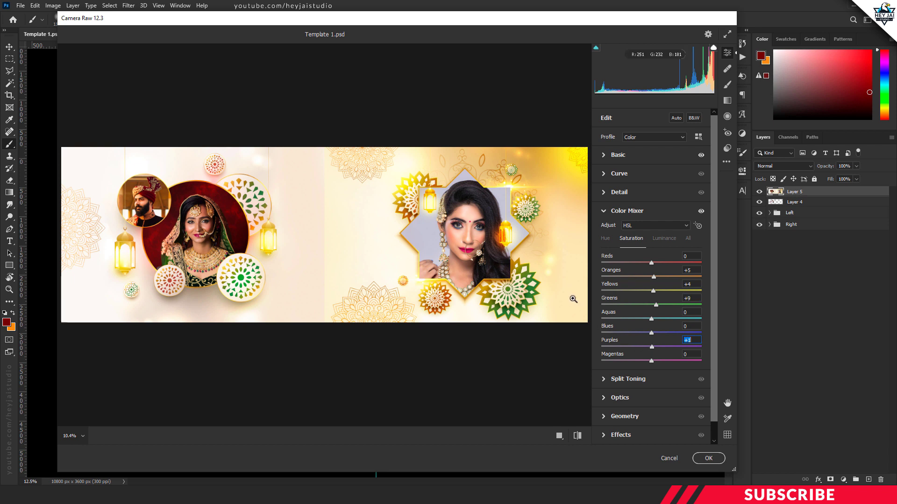
{"action": "left_click", "coordinate": [603, 212]}
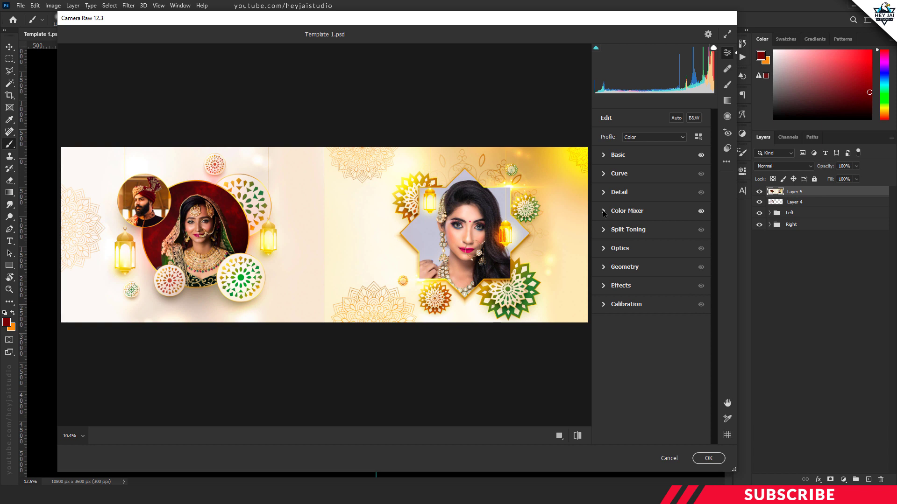